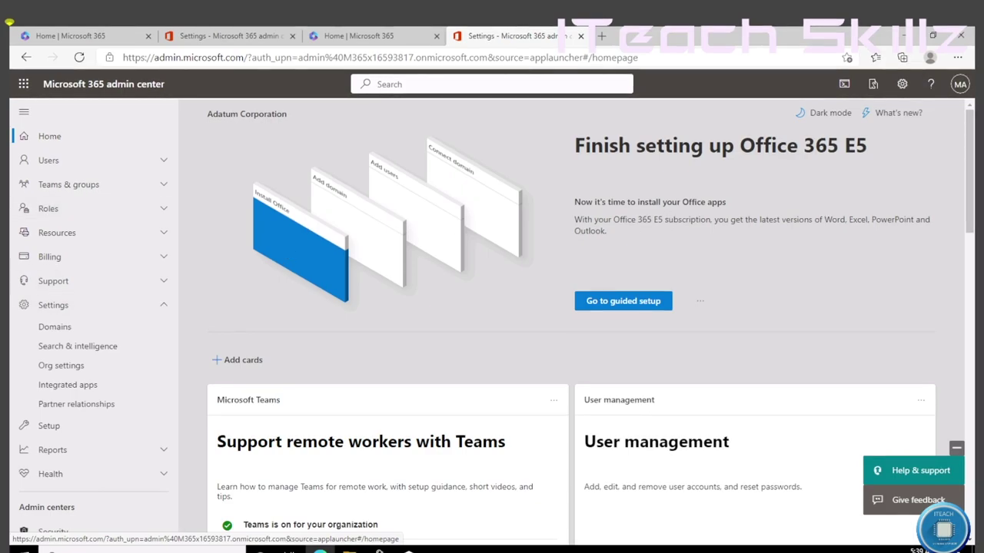
- View the signed-in admin account and expand the Users section in the navigation
{"action": "left_click", "coordinate": [960, 86]}
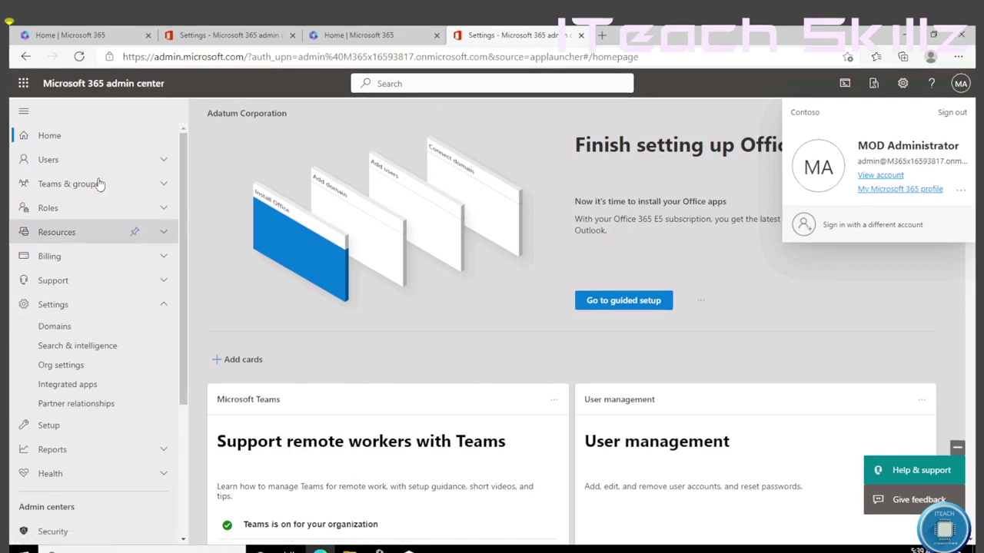
{"action": "left_click", "coordinate": [71, 162]}
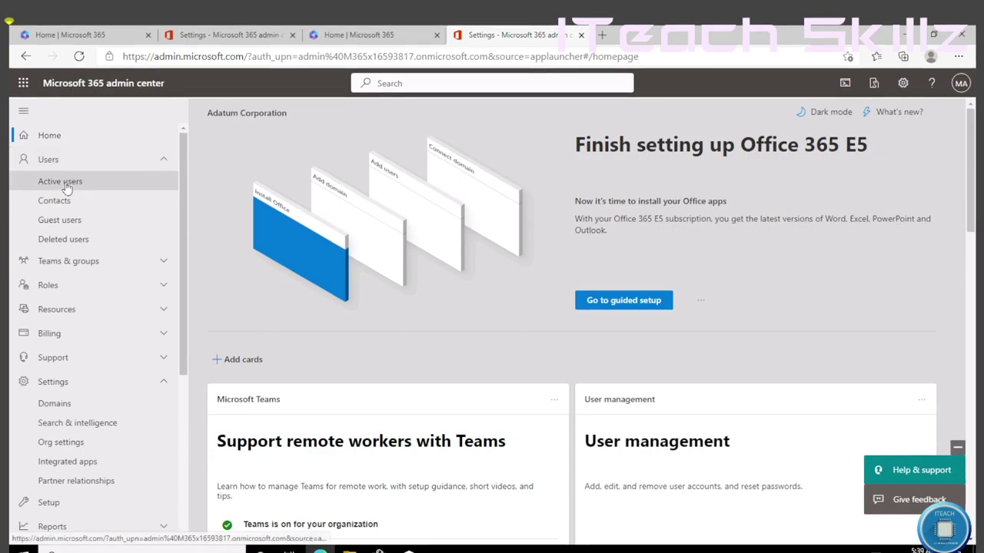
- Open the Active users list and start the Add a user wizard
{"action": "left_click", "coordinate": [163, 160]}
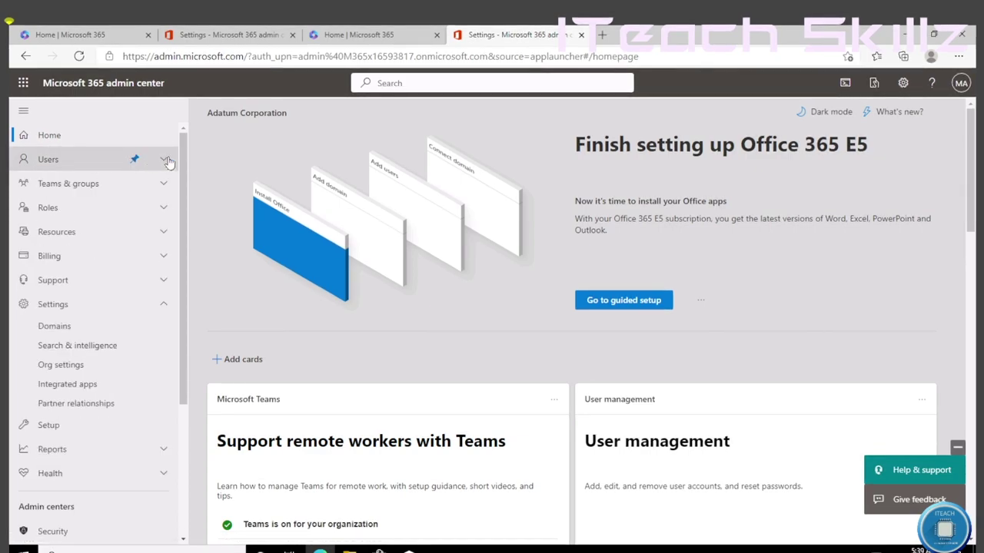
{"action": "left_click", "coordinate": [163, 160]}
{"action": "left_click", "coordinate": [79, 183]}
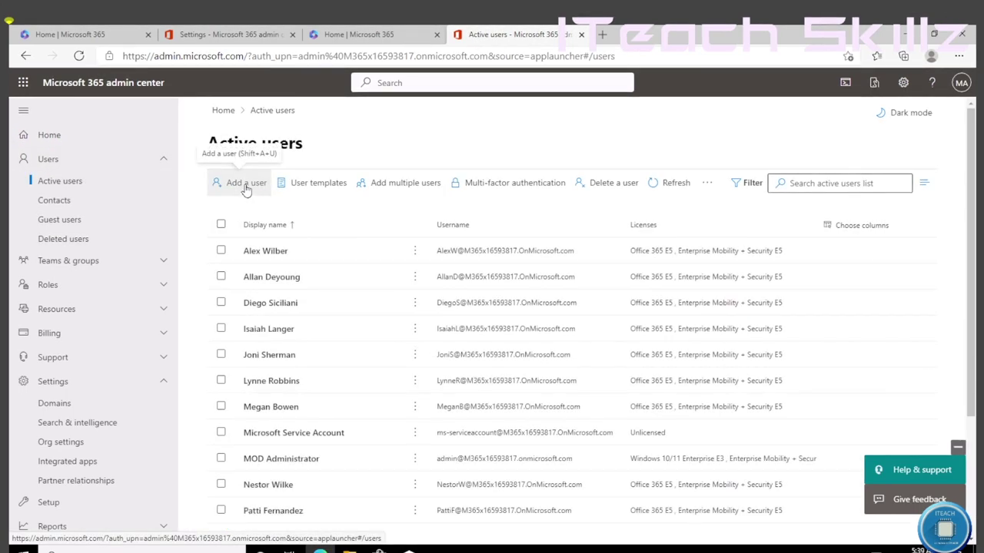
{"action": "left_click", "coordinate": [246, 189]}
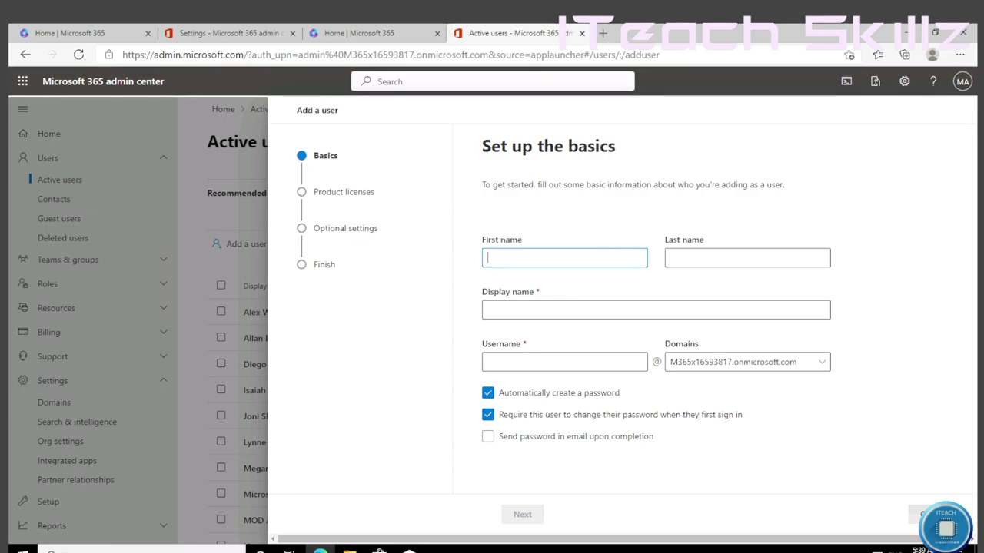
- Enter the new user's first name and last name, and correct the display name
{"action": "type", "text": "Holly"}
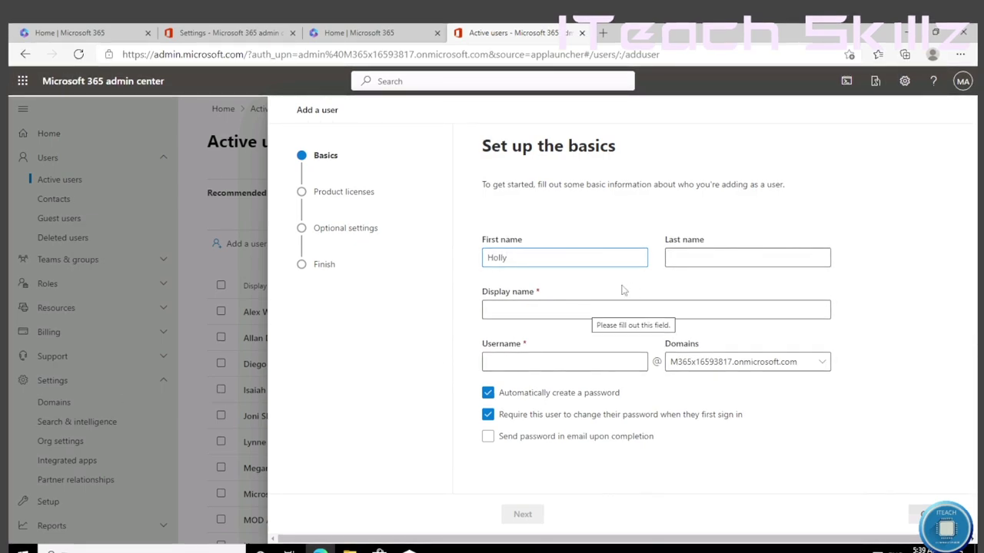
{"action": "left_click", "coordinate": [715, 254]}
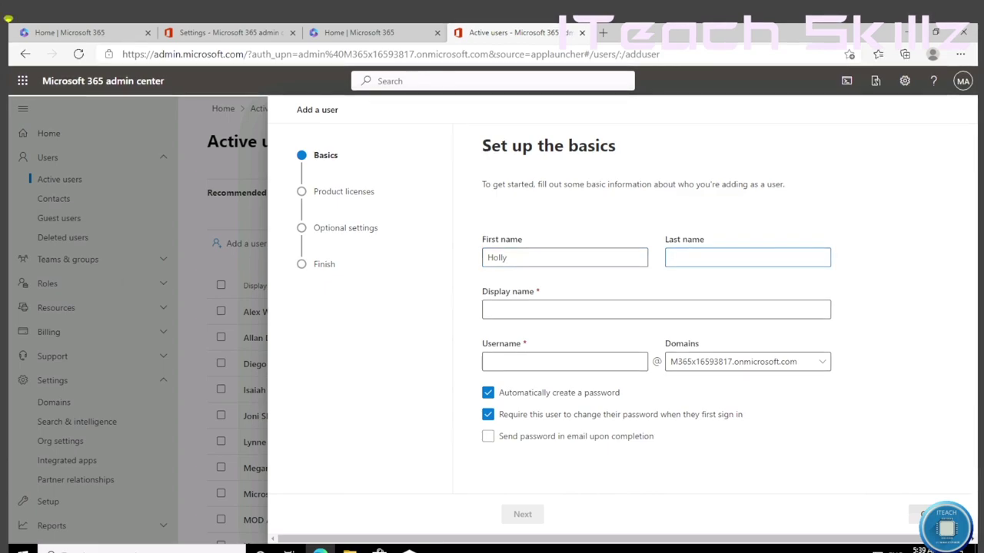
{"action": "type", "text": "Dickson"}
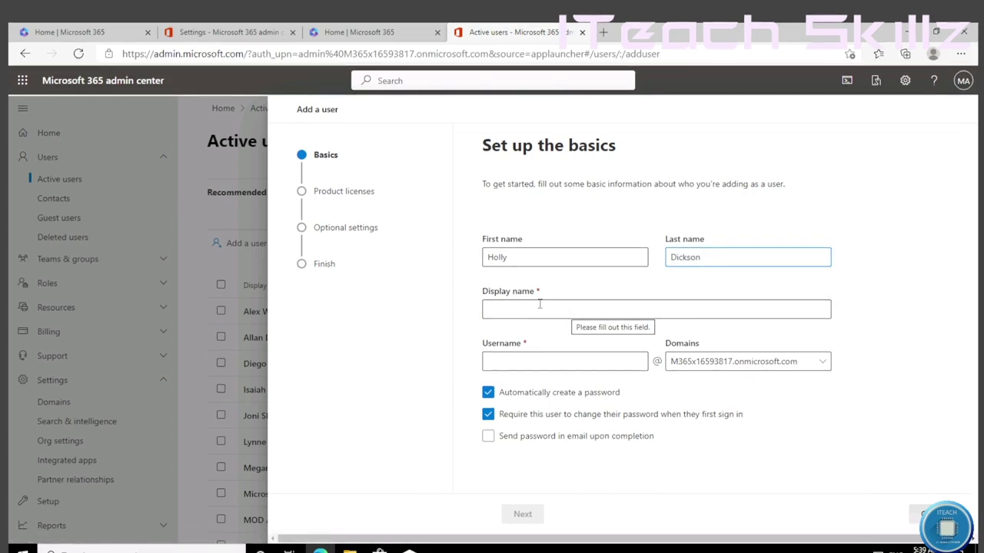
{"action": "left_click", "coordinate": [514, 308]}
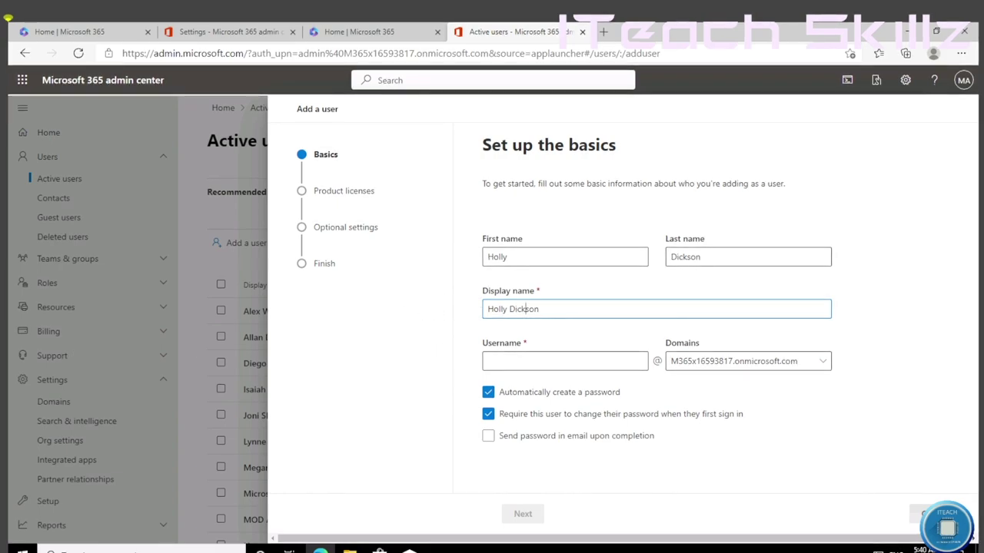
{"action": "type", "text": "Holly"}
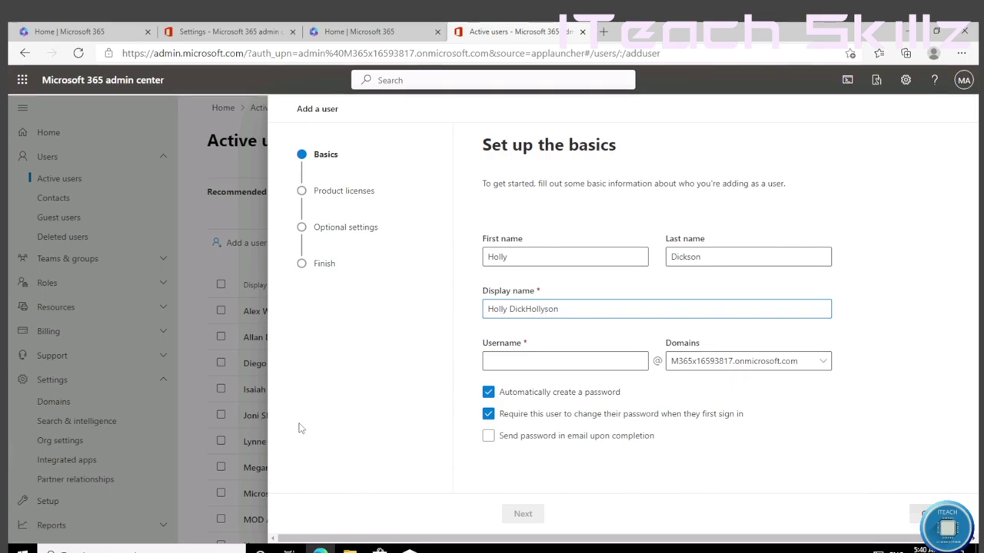
{"action": "left_click_drag", "start_coordinate": [586, 308], "coordinate": [540, 308]}
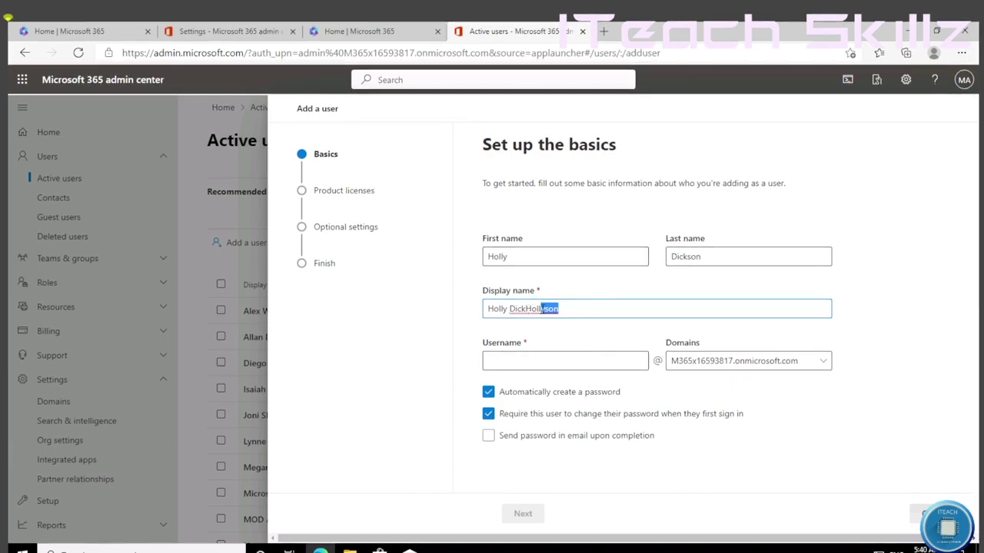
{"action": "left_click", "coordinate": [544, 308]}
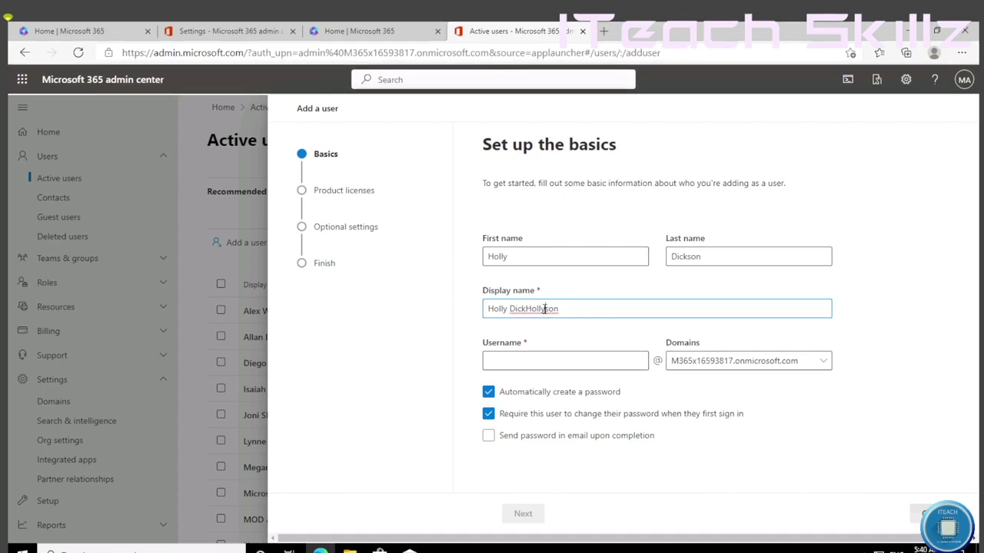
{"action": "key", "text": "BackSpace"}
{"action": "key", "text": "BackSpace"}
{"action": "key", "text": "BackSpace"}
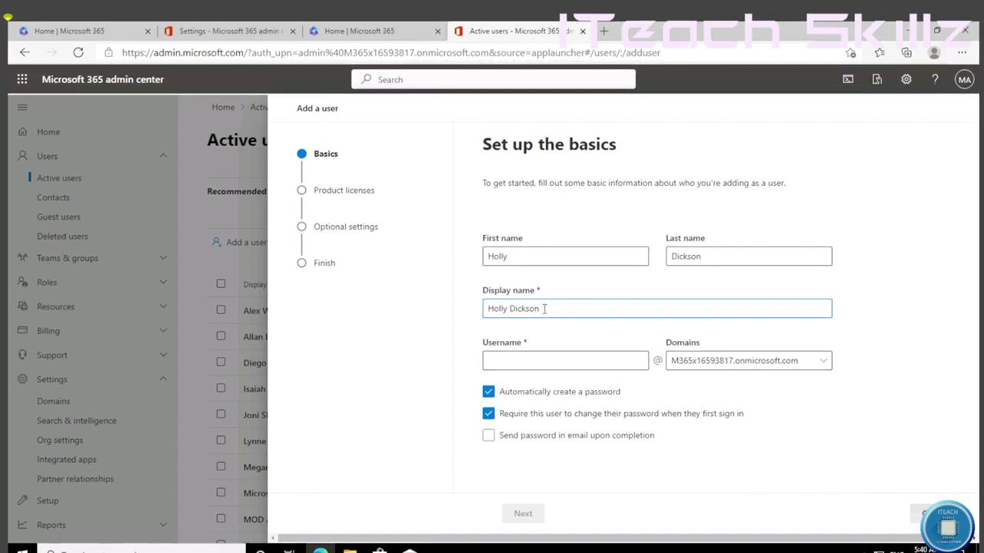
- Enter the username with the default domain and turn off automatic password creation
{"action": "left_click", "coordinate": [516, 364]}
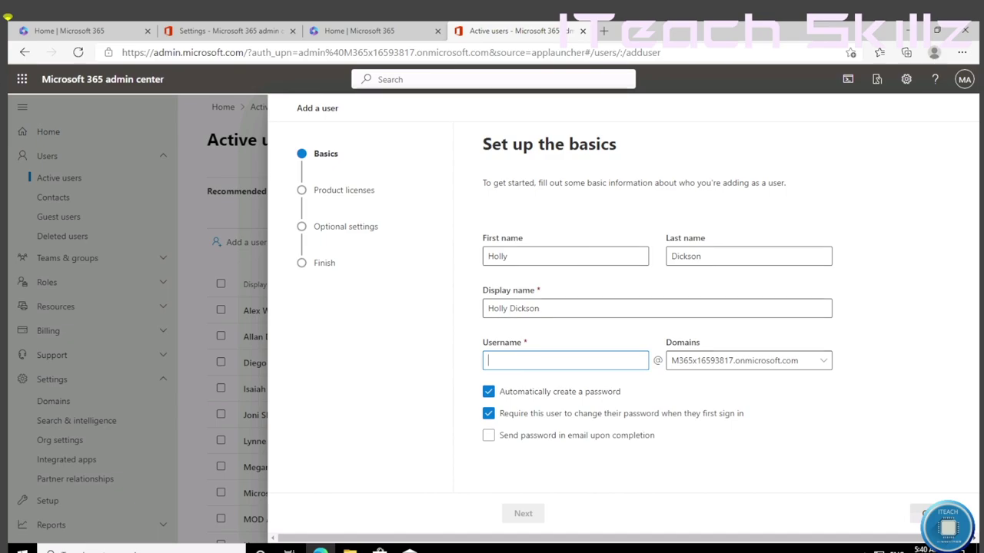
{"action": "type", "text": "Holly"}
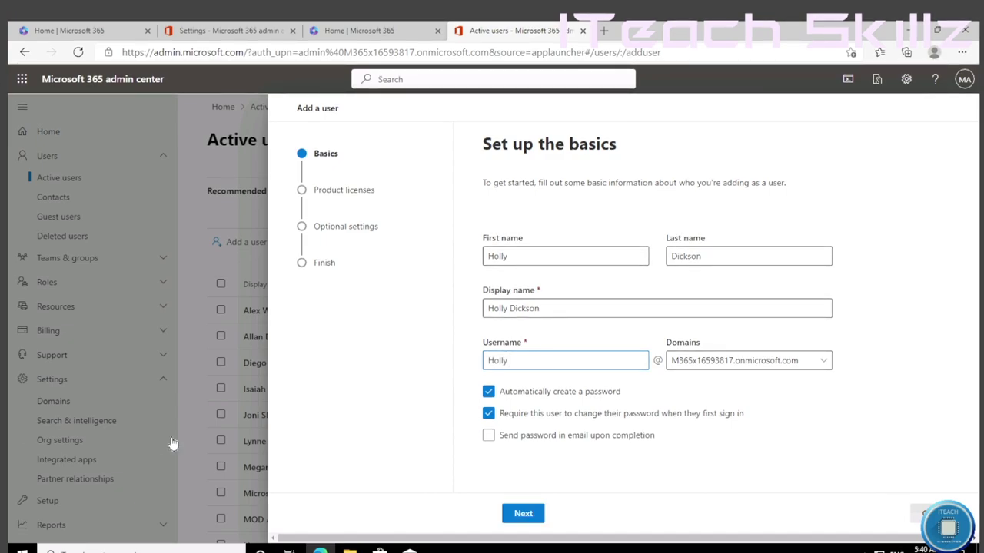
{"action": "left_click", "coordinate": [819, 367]}
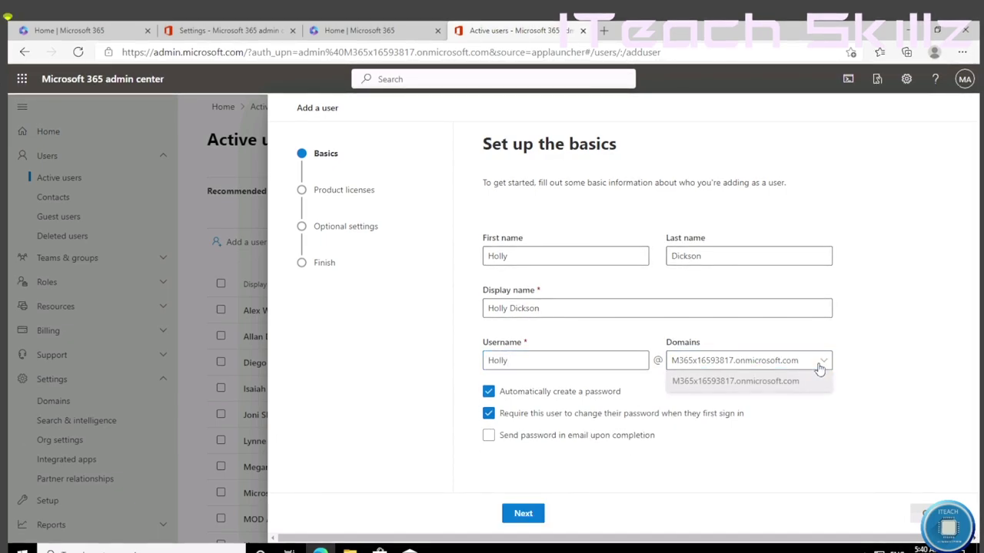
{"action": "left_click", "coordinate": [883, 367]}
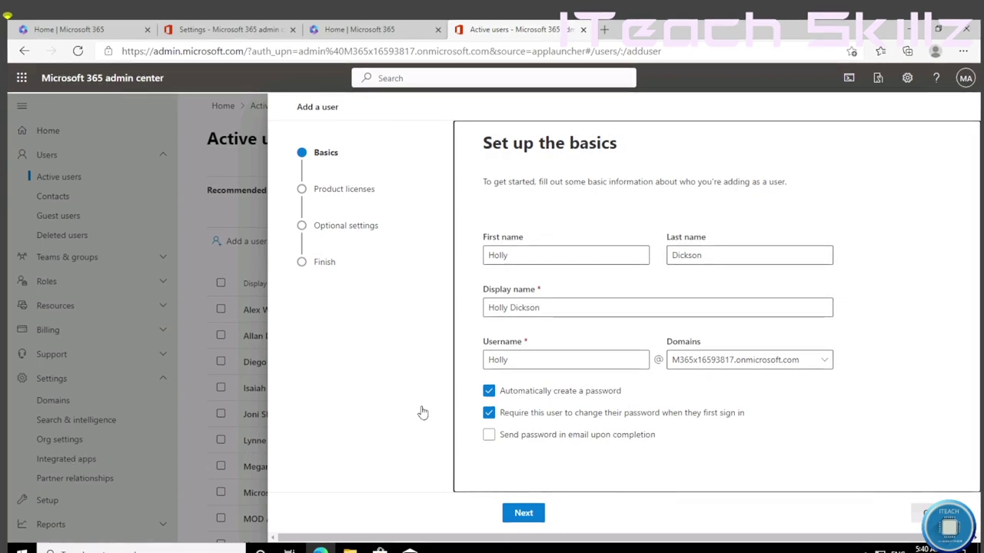
{"action": "left_click", "coordinate": [488, 392]}
- Turn off the forced password change at first sign-in and paste a strong custom password
{"action": "scroll", "coordinate": [533, 417], "scroll_direction": "down", "scroll_amount": 1}
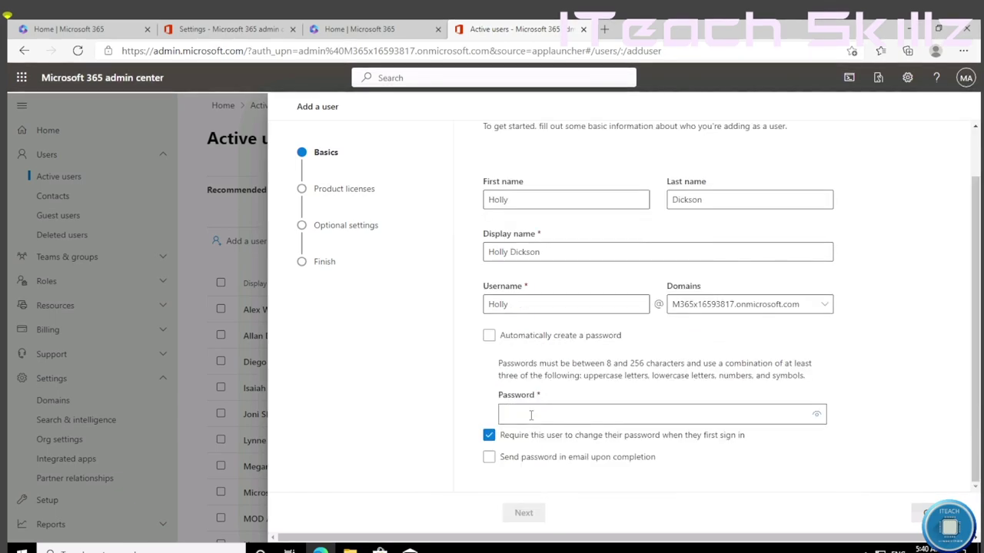
{"action": "left_click", "coordinate": [490, 436]}
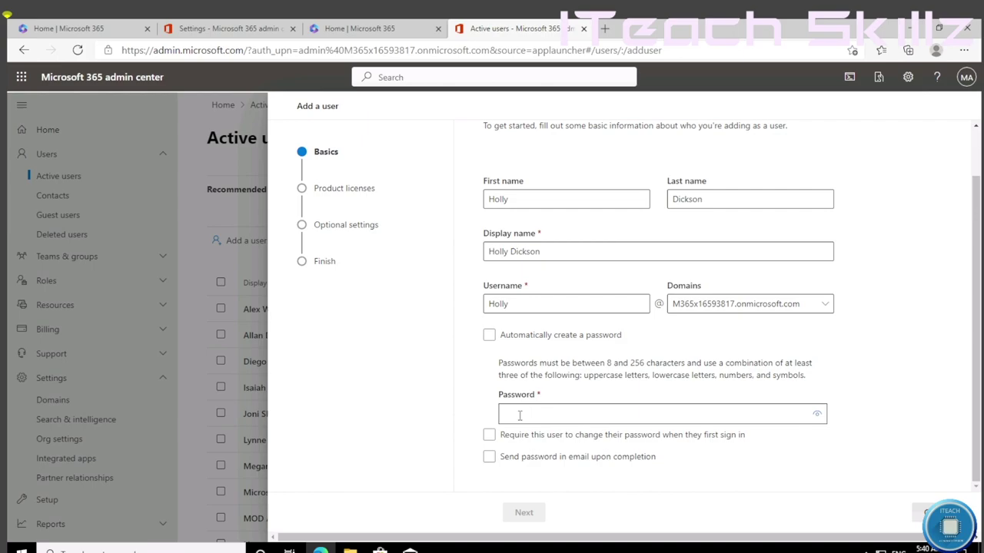
{"action": "left_click", "coordinate": [520, 415]}
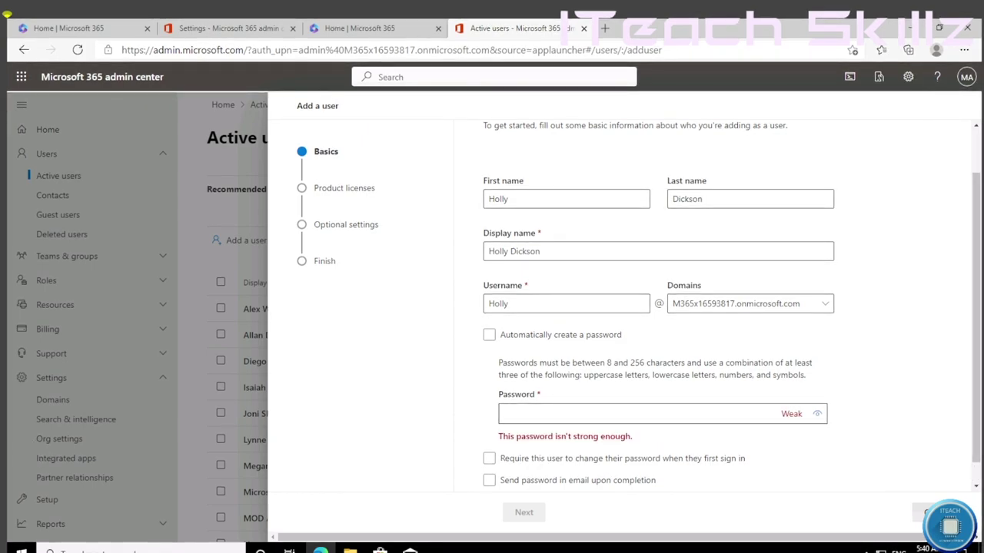
{"action": "key", "text": "ctrl+v"}
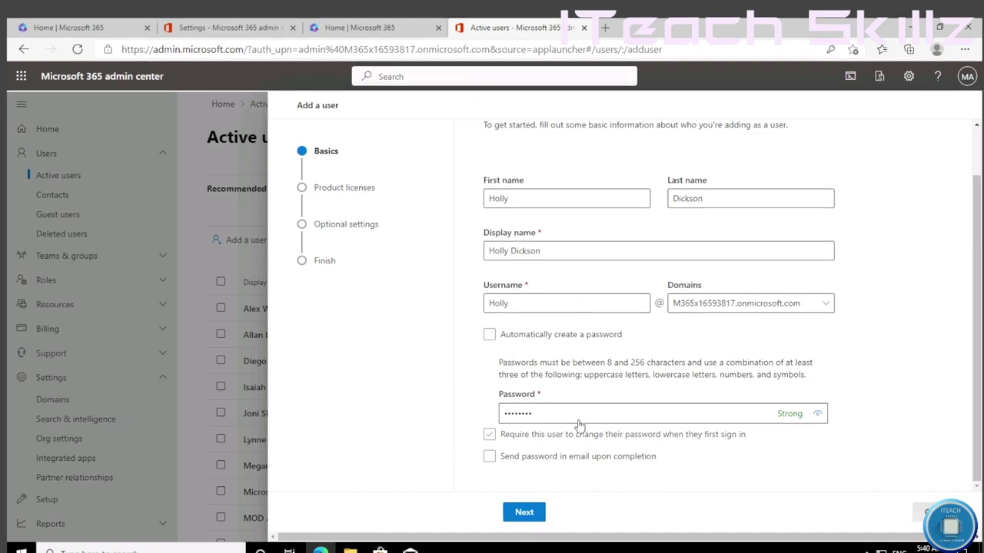
- Decline the browser's password-saving prompt and assign only the Office 365 E5 licence
{"action": "left_click", "coordinate": [523, 512]}
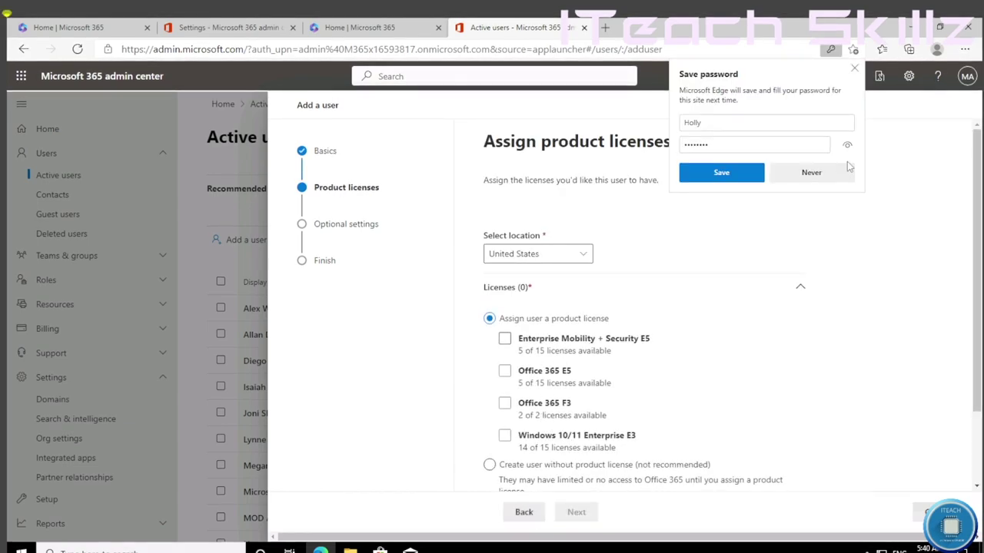
{"action": "left_click", "coordinate": [820, 181]}
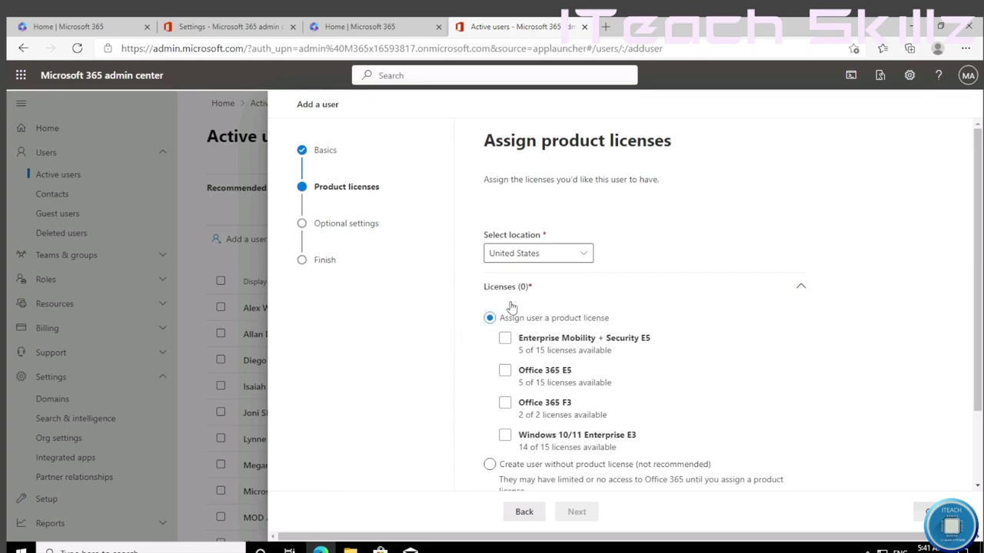
{"action": "left_click", "coordinate": [544, 344]}
{"action": "left_click", "coordinate": [542, 354]}
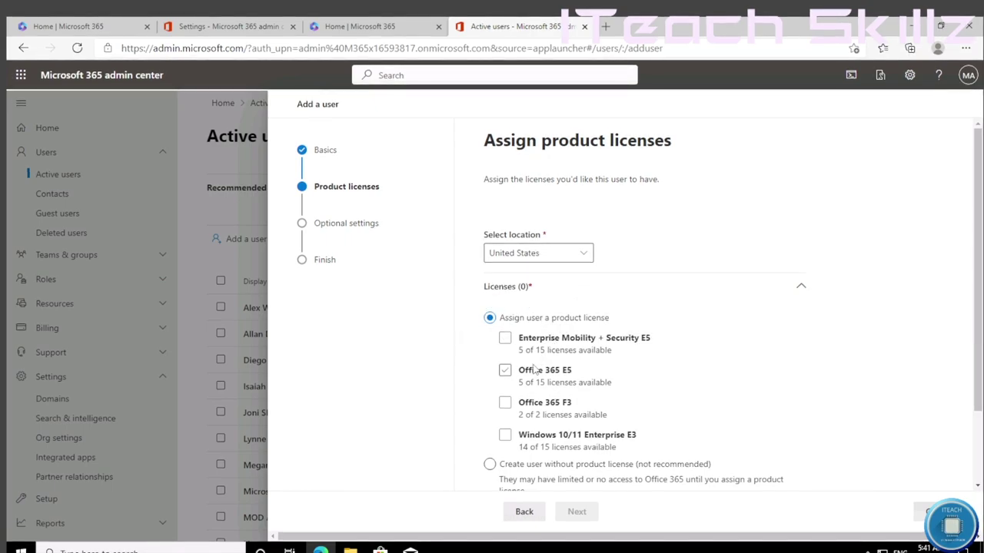
{"action": "left_click", "coordinate": [536, 366]}
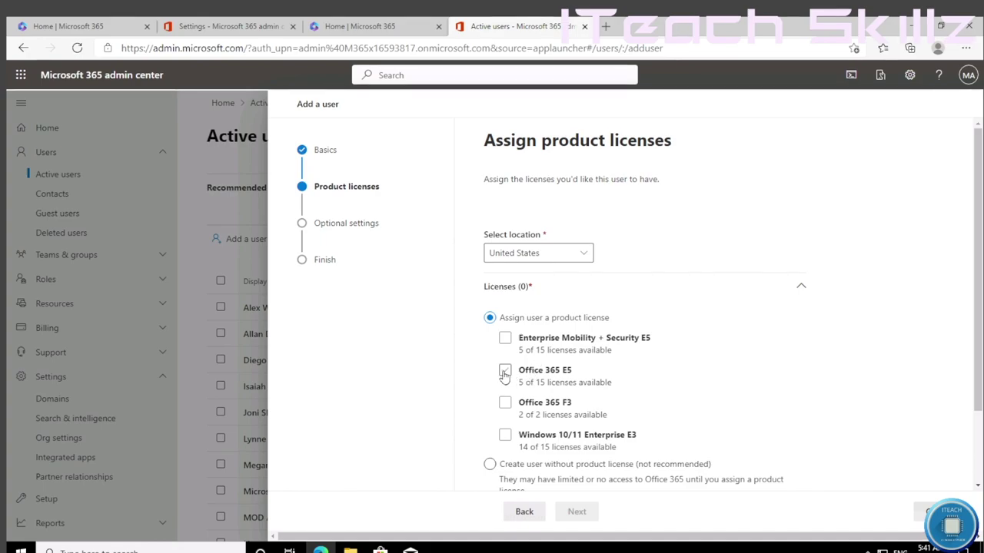
{"action": "left_click", "coordinate": [505, 374]}
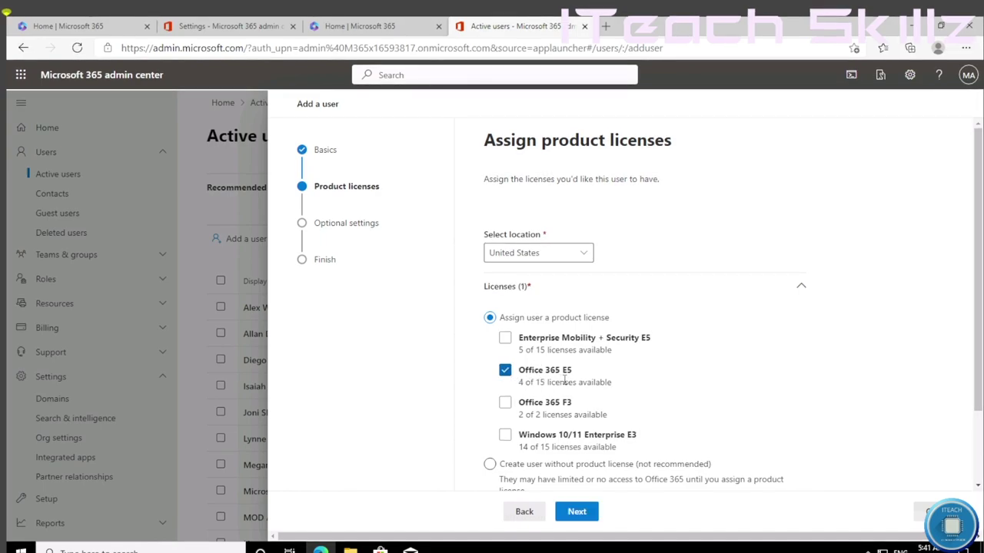
{"action": "scroll", "coordinate": [565, 359], "scroll_direction": "down", "scroll_amount": 2}
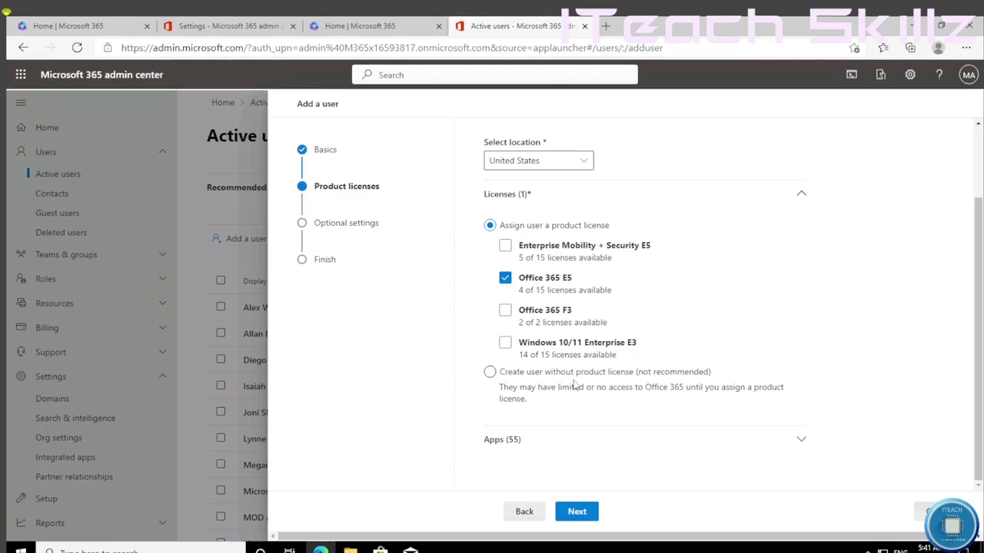
{"action": "left_click", "coordinate": [576, 512]}
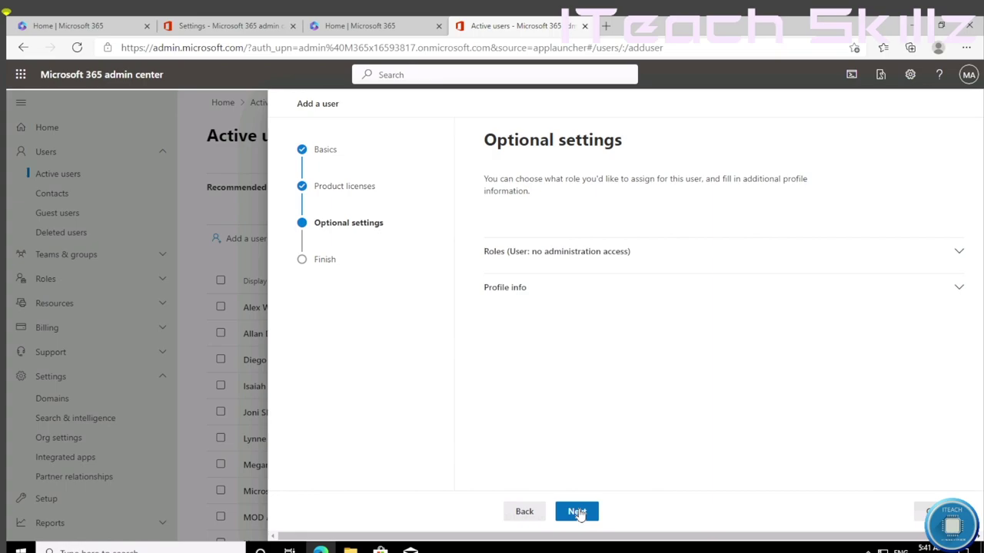
- Expand Roles and switch the user from User to Admin center access
{"action": "left_click", "coordinate": [958, 254]}
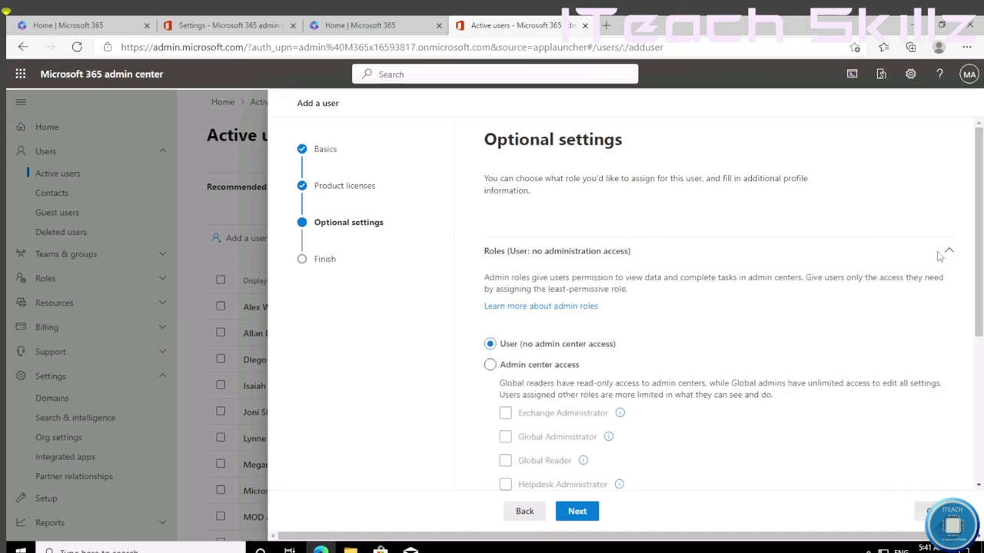
{"action": "scroll", "coordinate": [524, 387], "scroll_direction": "down", "scroll_amount": 3}
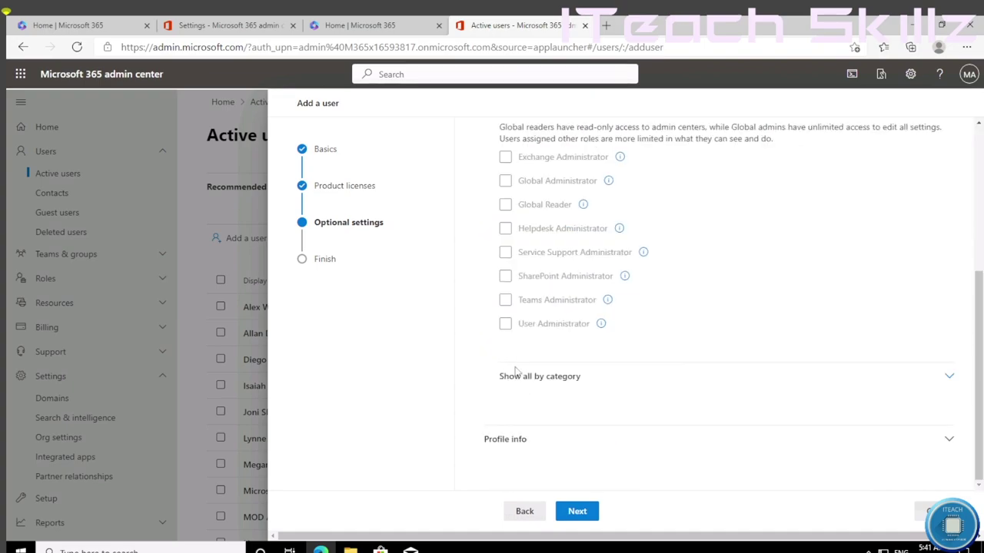
{"action": "scroll", "coordinate": [516, 371], "scroll_direction": "up", "scroll_amount": 3}
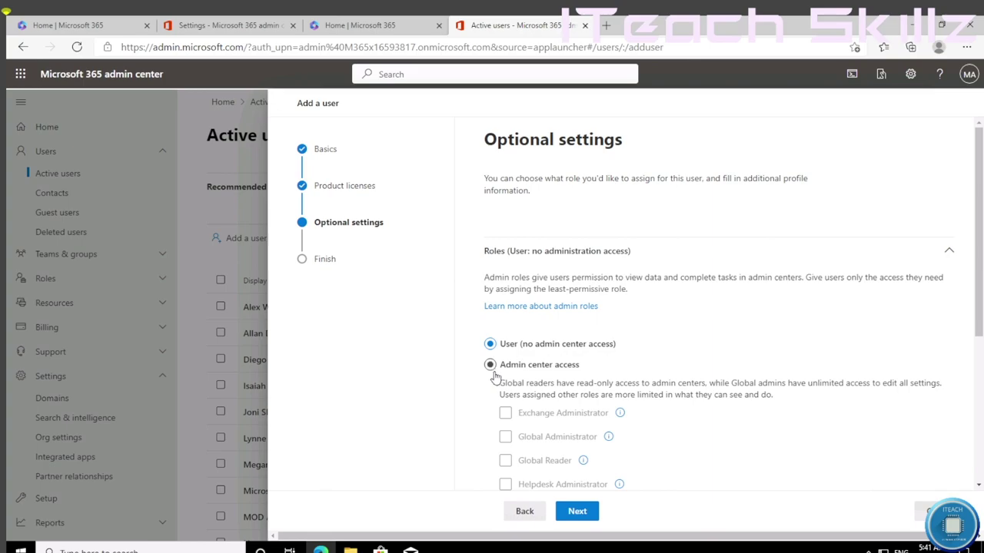
{"action": "scroll", "coordinate": [494, 378], "scroll_direction": "down", "scroll_amount": 2}
{"action": "left_click", "coordinate": [491, 221]}
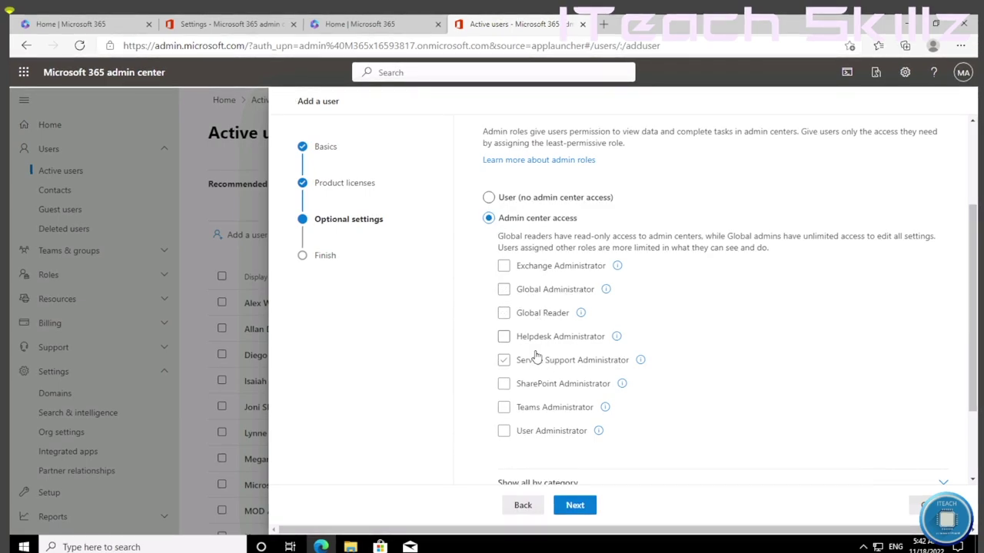
- Check the Global Administrator role description and tick Global Administrator as the user's role
{"action": "left_click", "coordinate": [504, 290]}
{"action": "mouse_move", "coordinate": [605, 291]}
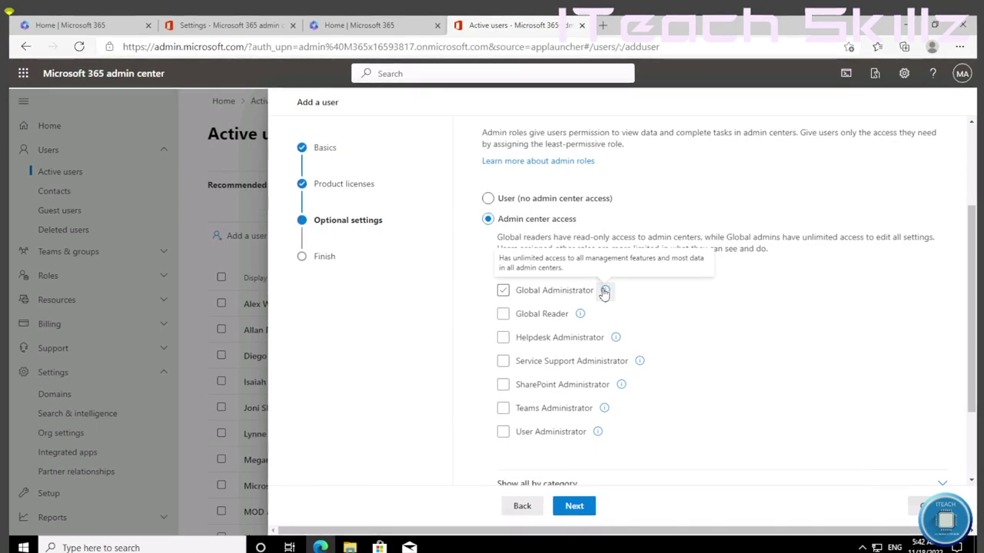
{"action": "left_click", "coordinate": [503, 291]}
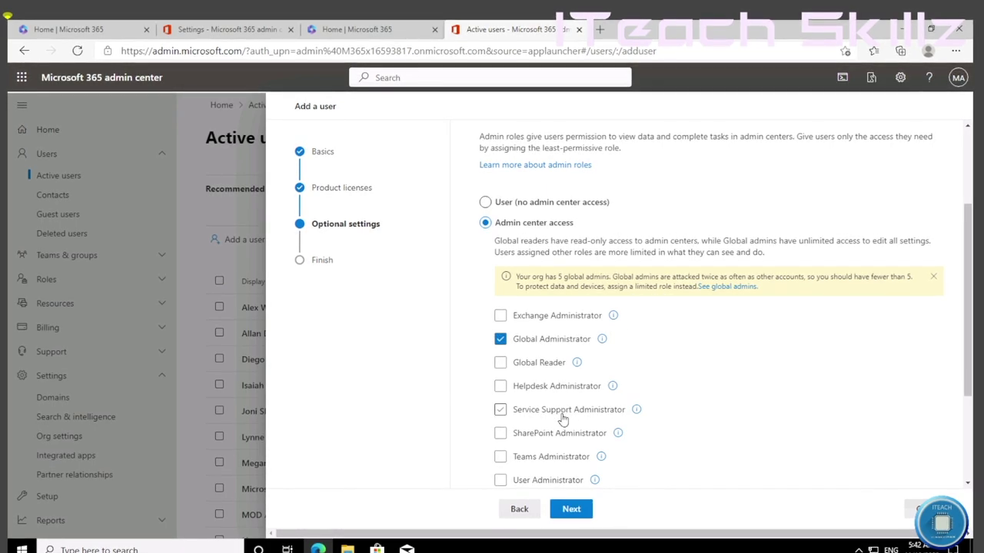
{"action": "scroll", "coordinate": [557, 418], "scroll_direction": "down", "scroll_amount": 2}
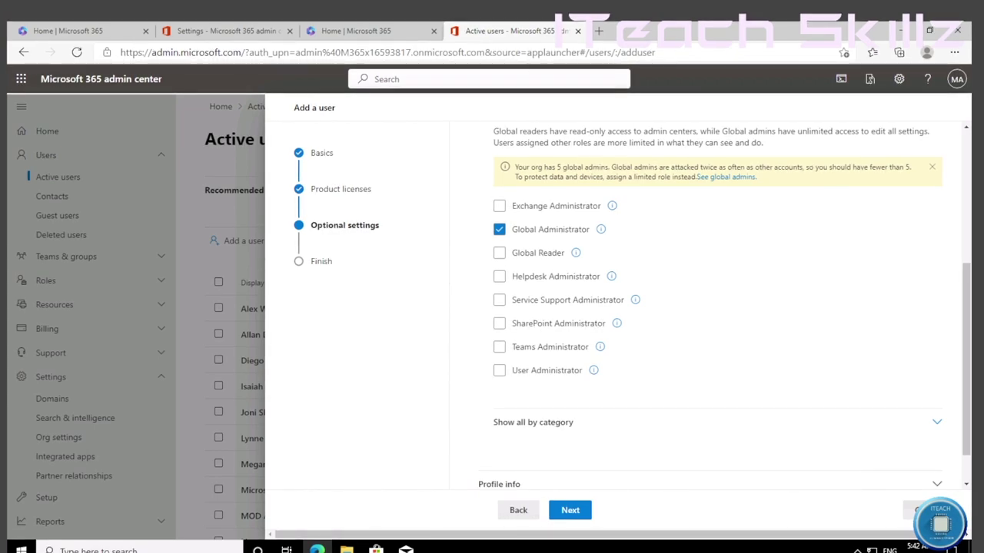
- Review the new user's summary and finish adding the account
{"action": "left_click", "coordinate": [572, 513]}
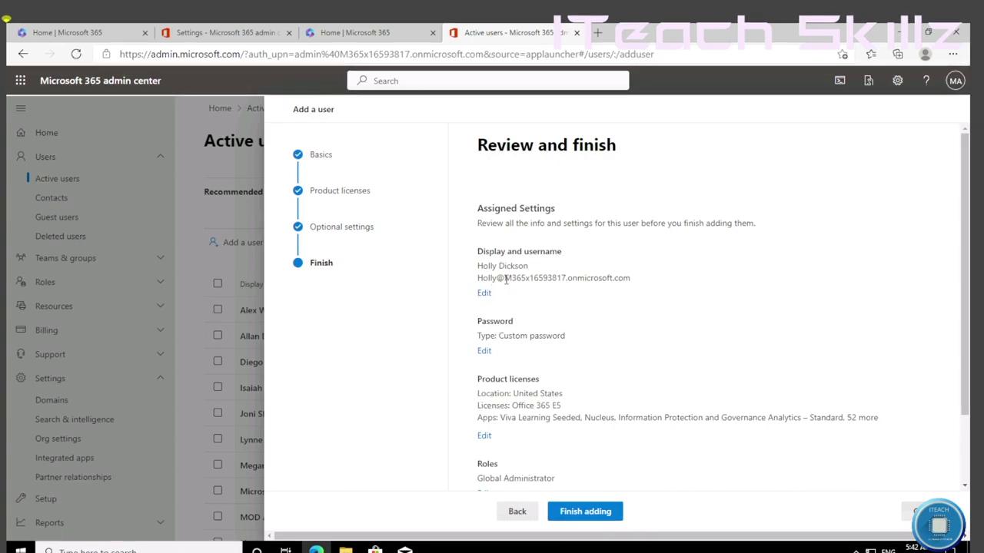
{"action": "scroll", "coordinate": [516, 322], "scroll_direction": "down", "scroll_amount": 2}
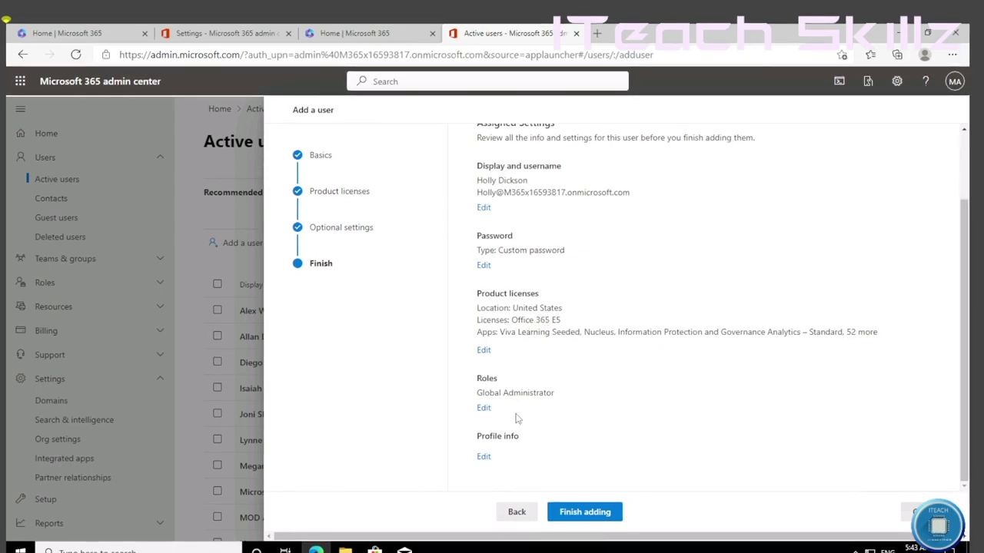
{"action": "left_click", "coordinate": [575, 512]}
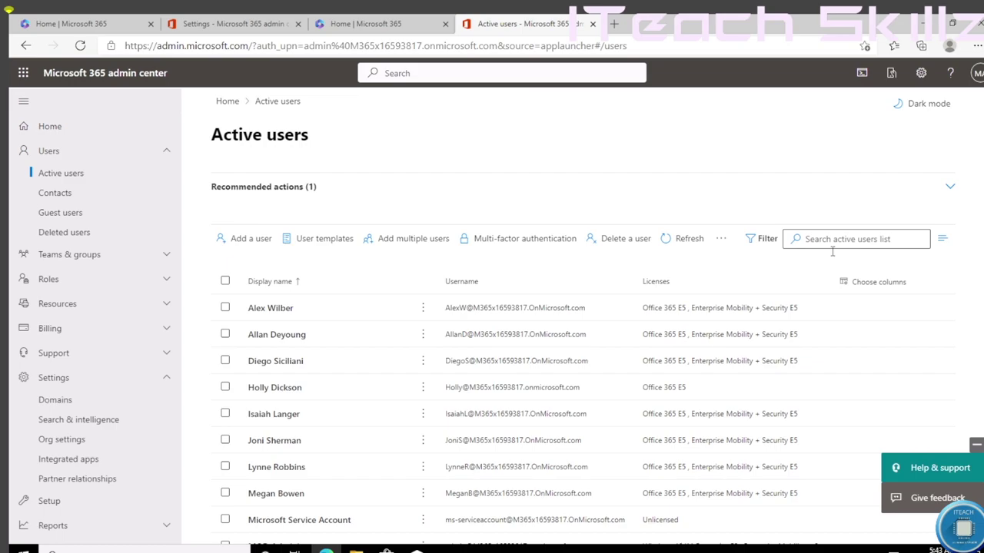
{"action": "scroll", "coordinate": [455, 375], "scroll_direction": "down", "scroll_amount": 3}
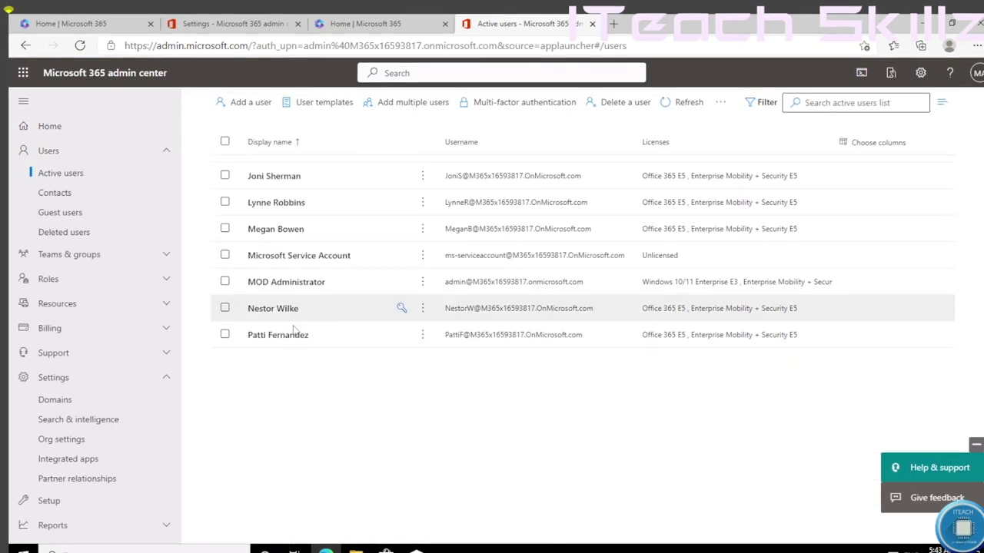
{"action": "scroll", "coordinate": [287, 343], "scroll_direction": "up", "scroll_amount": 3}
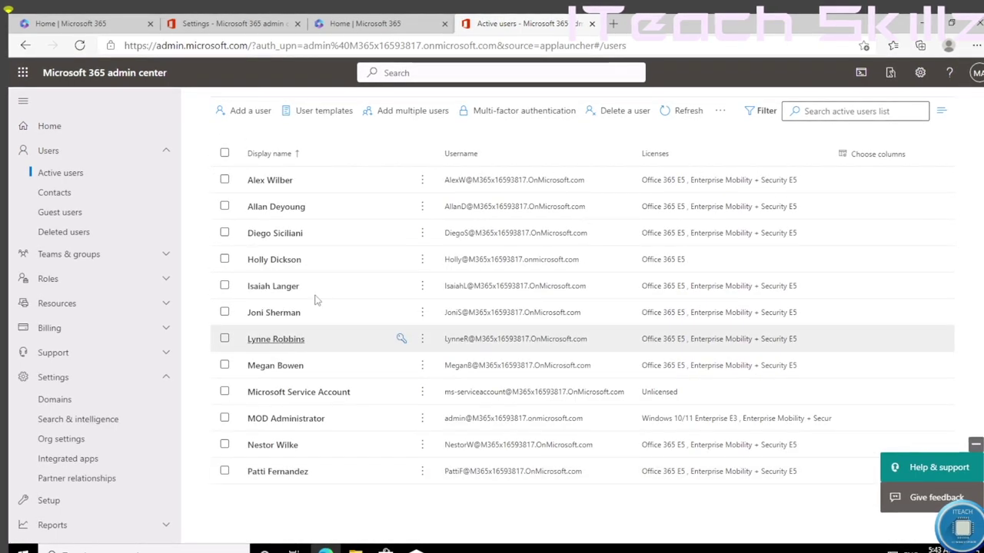
{"action": "scroll", "coordinate": [461, 154], "scroll_direction": "up", "scroll_amount": 2}
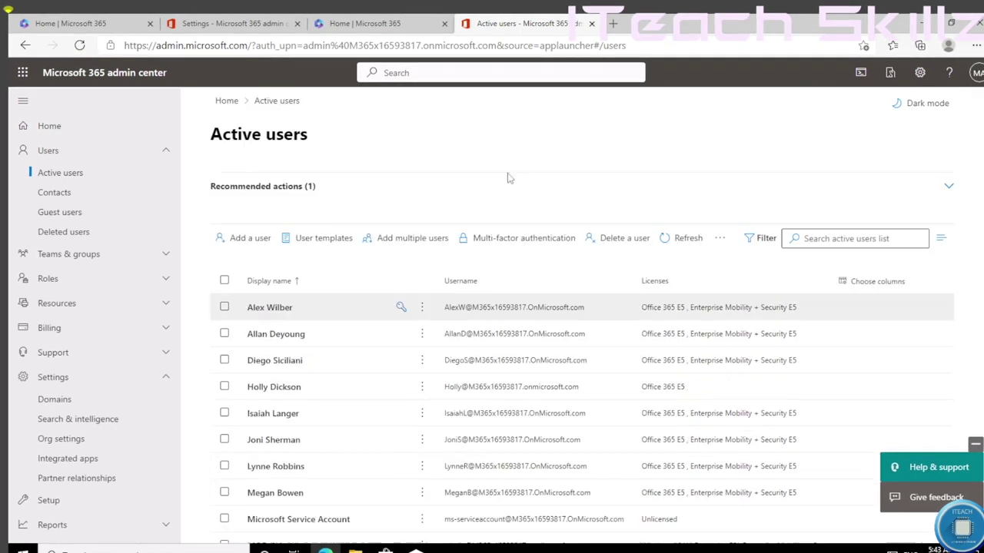
{"action": "left_click", "coordinate": [678, 242]}
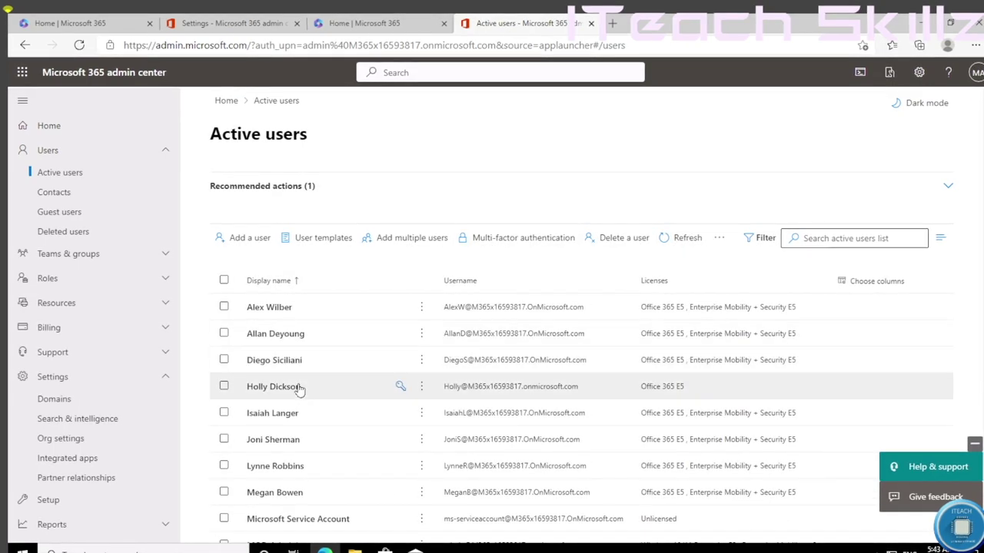
{"action": "scroll", "coordinate": [286, 345], "scroll_direction": "down", "scroll_amount": 4}
{"action": "scroll", "coordinate": [286, 300], "scroll_direction": "up", "scroll_amount": 2}
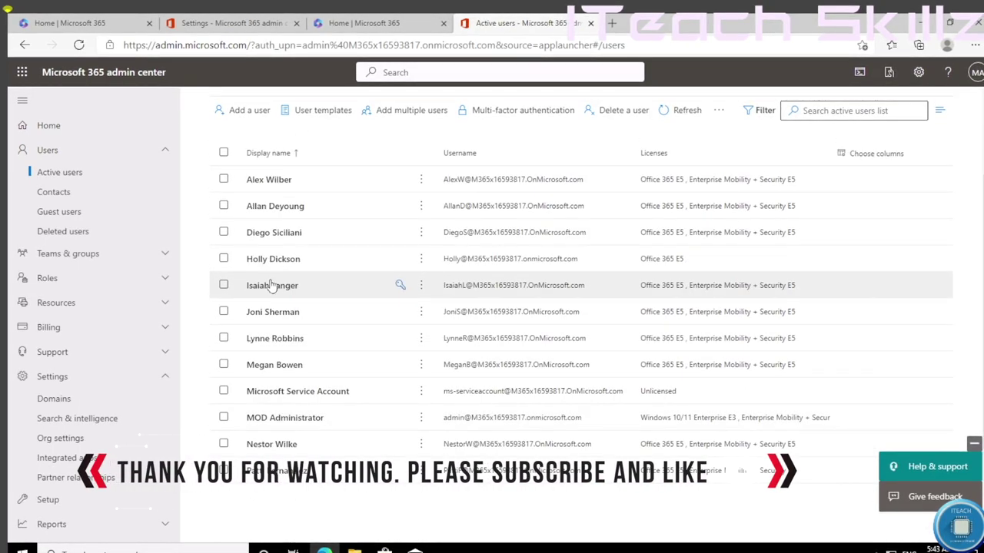